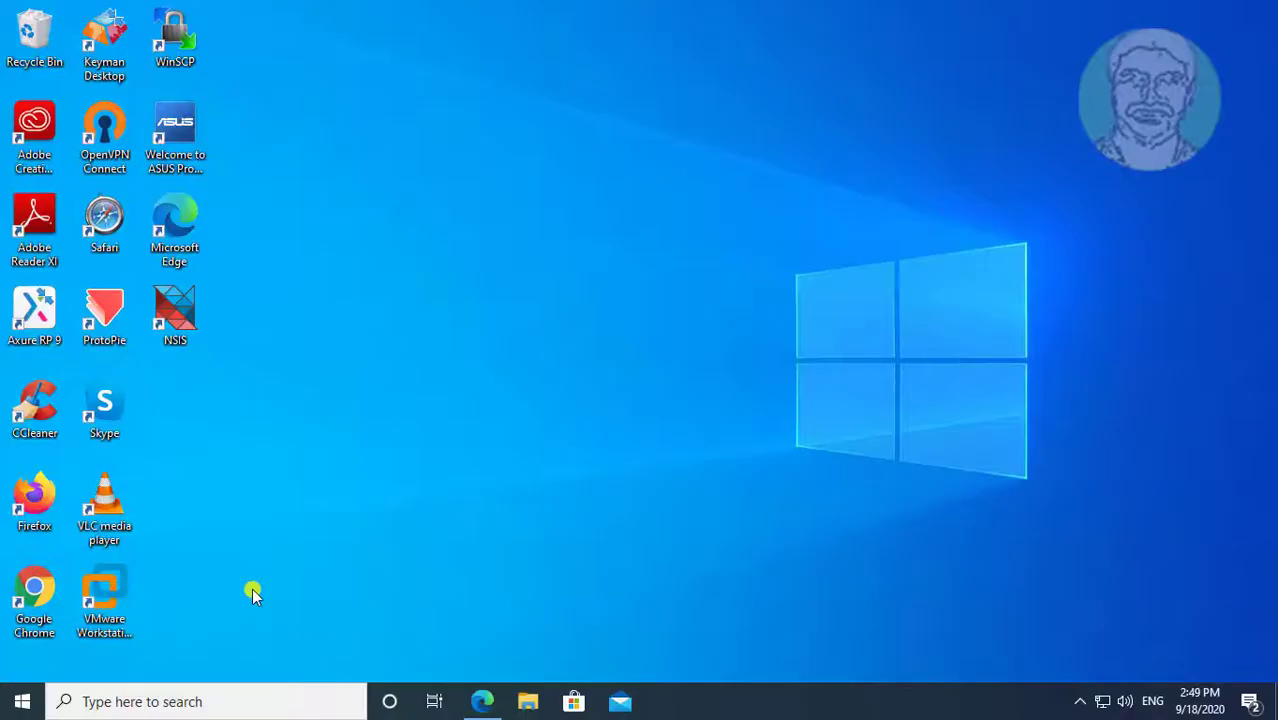
Open Command Prompt and query the motherboard model with "wmic baseboard get product"
click(180, 701)
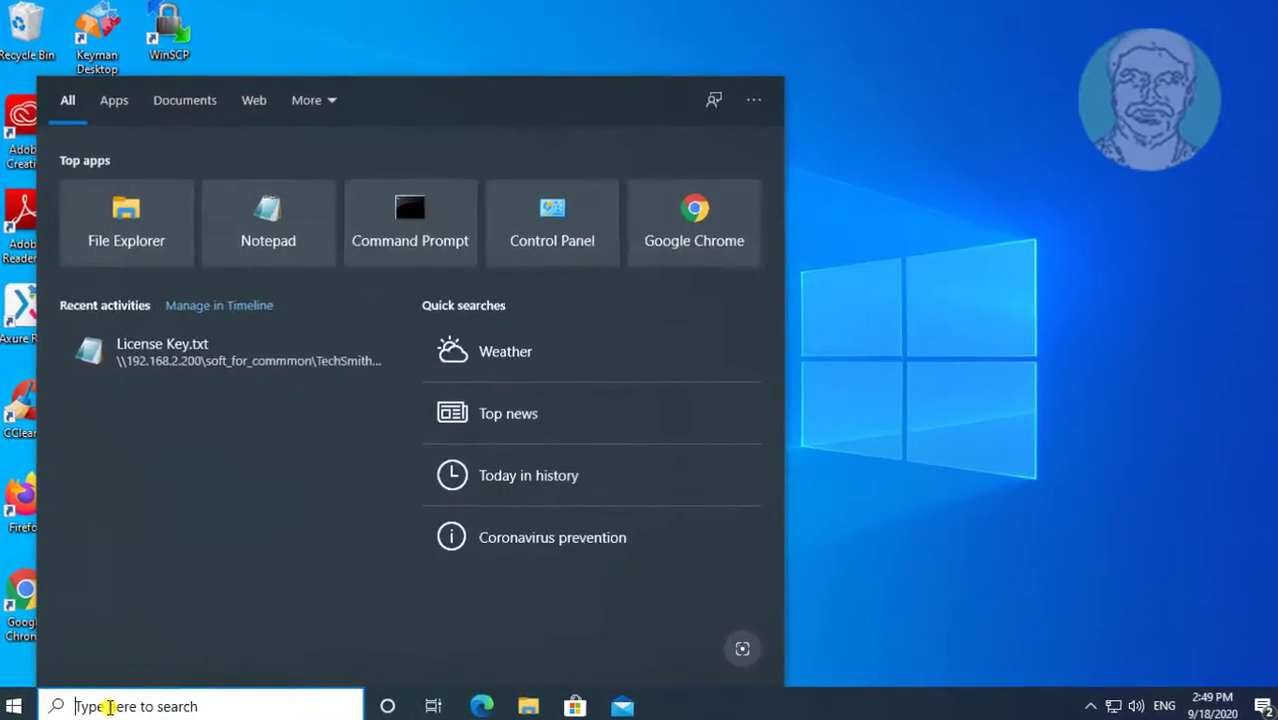
text(cmd)
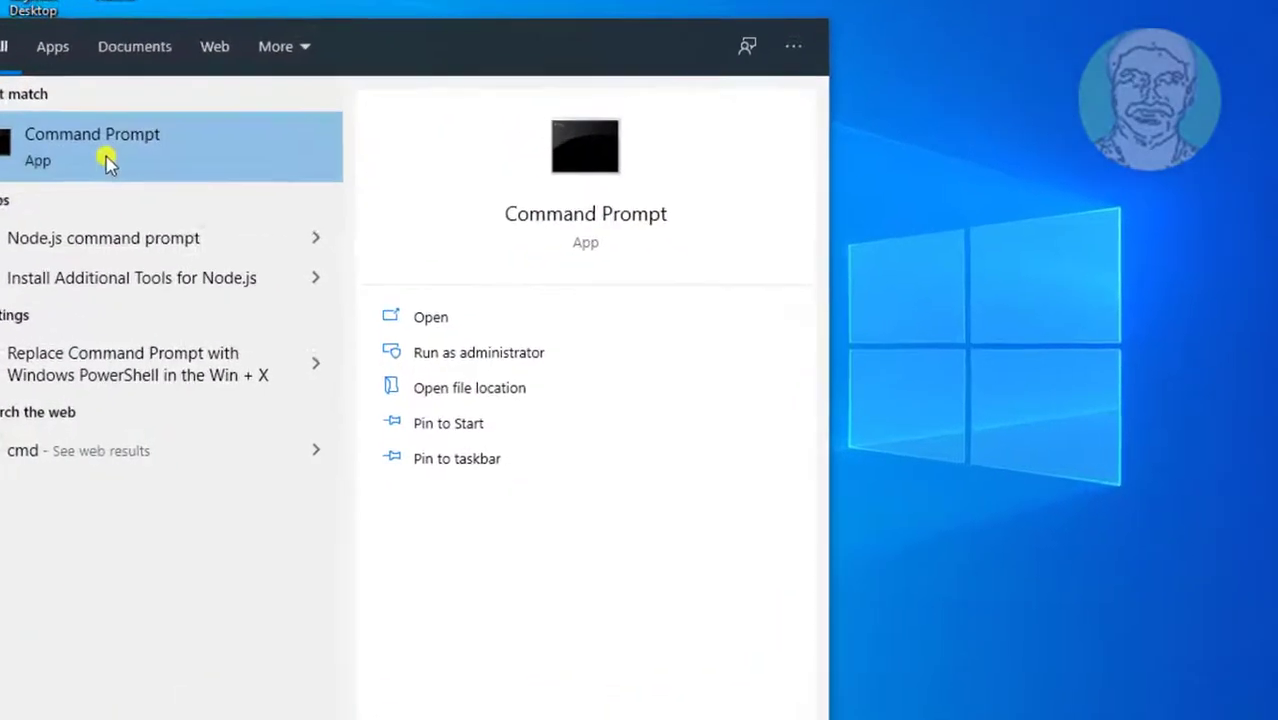
click(108, 163)
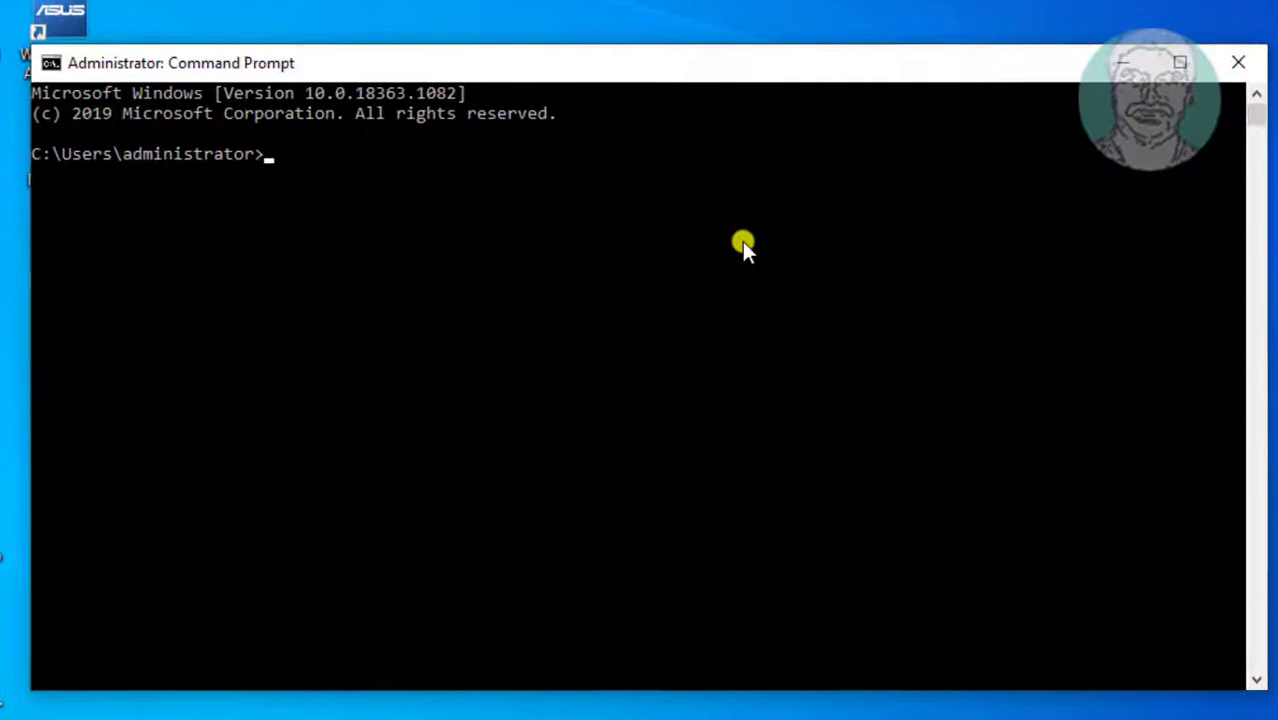
text(wmic baseboard get product)
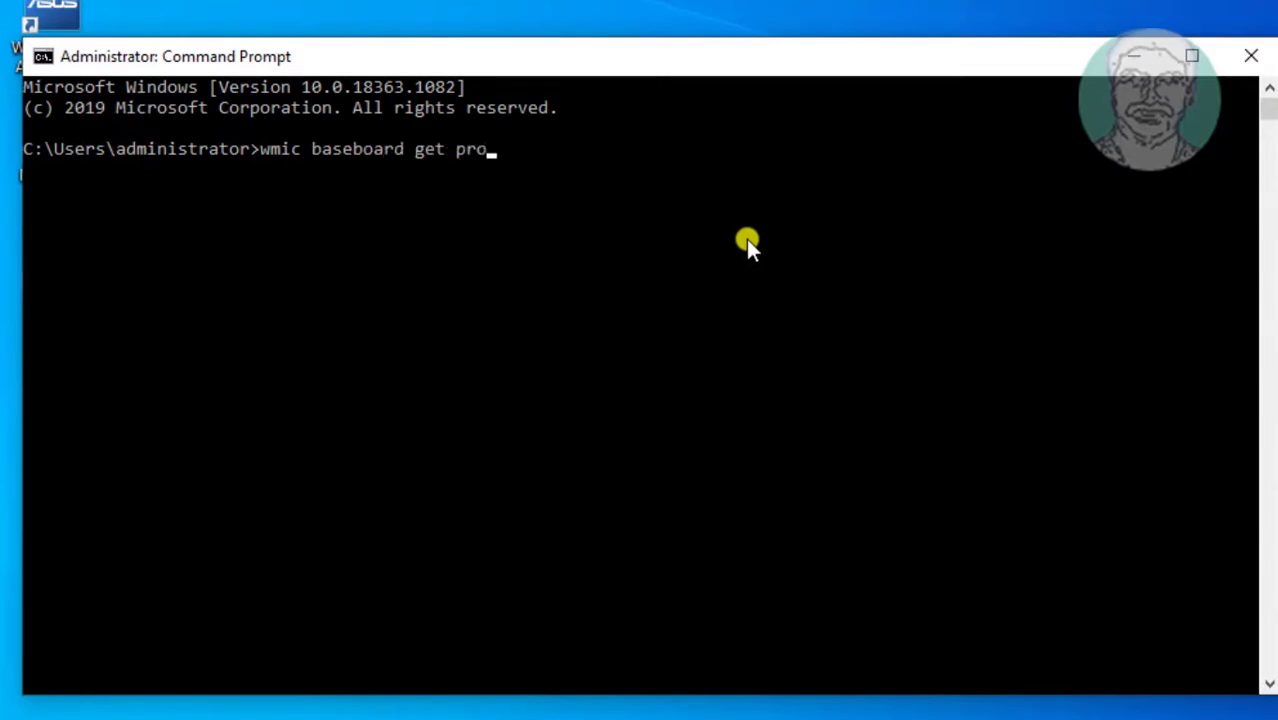
key(Return)
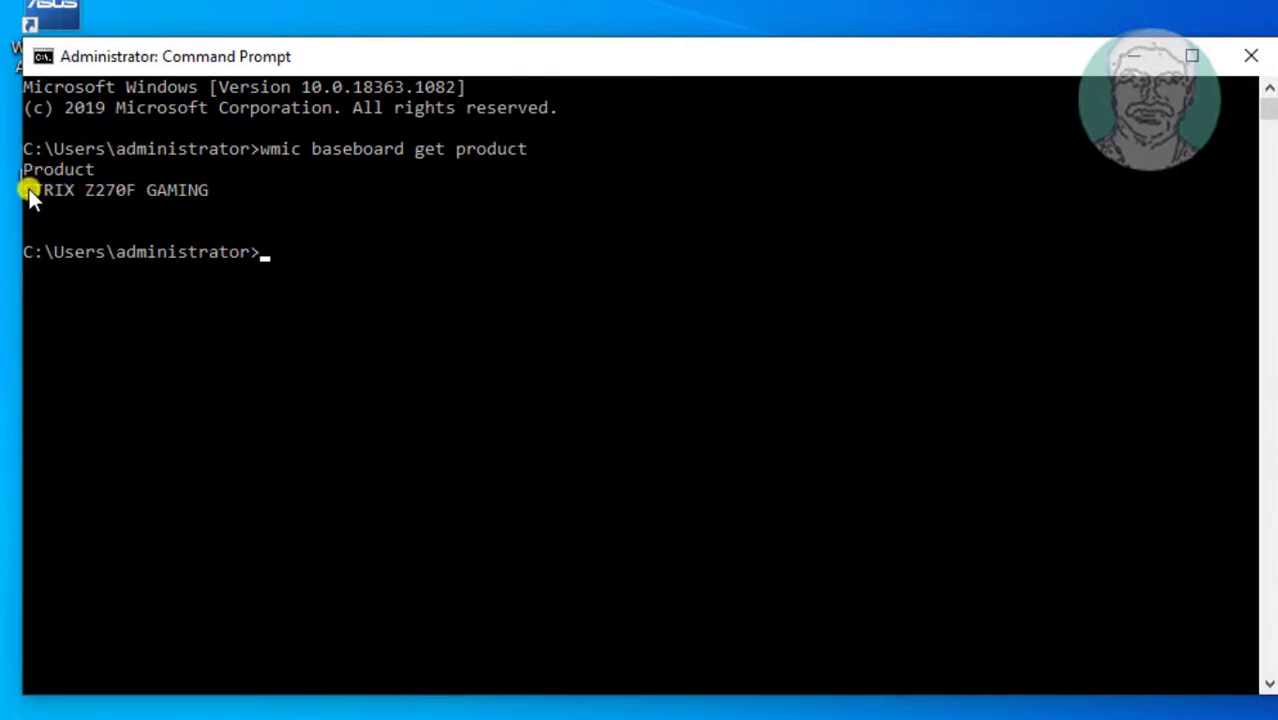
Copy the motherboard product name from the command output and minimize the Command Prompt window
drag(28, 190, 226, 195)
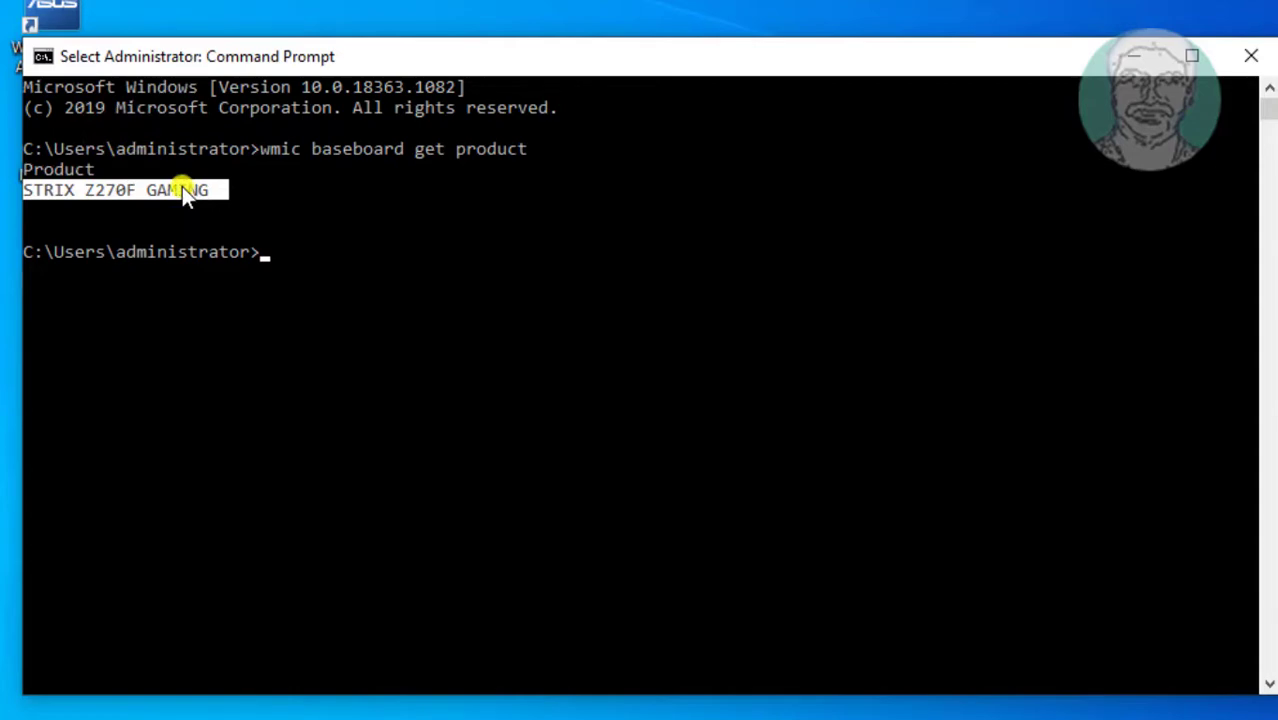
click(40, 59)
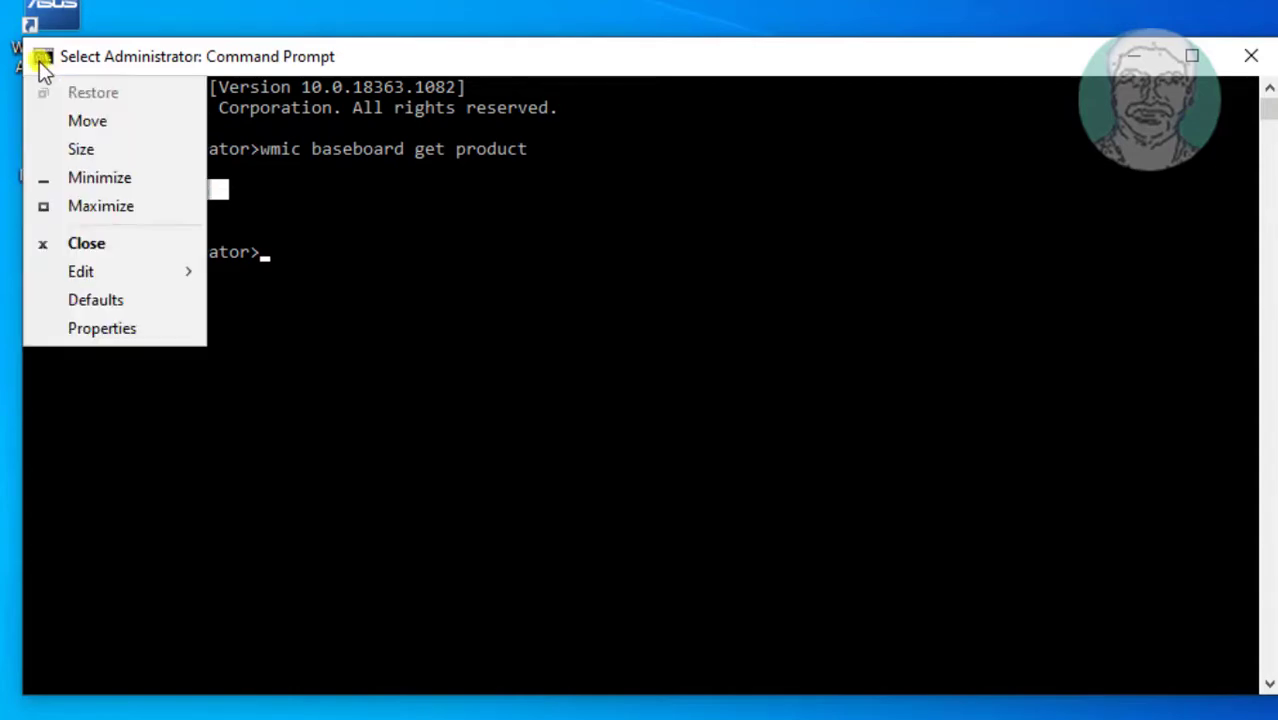
mouse_move(80, 277)
click(265, 303)
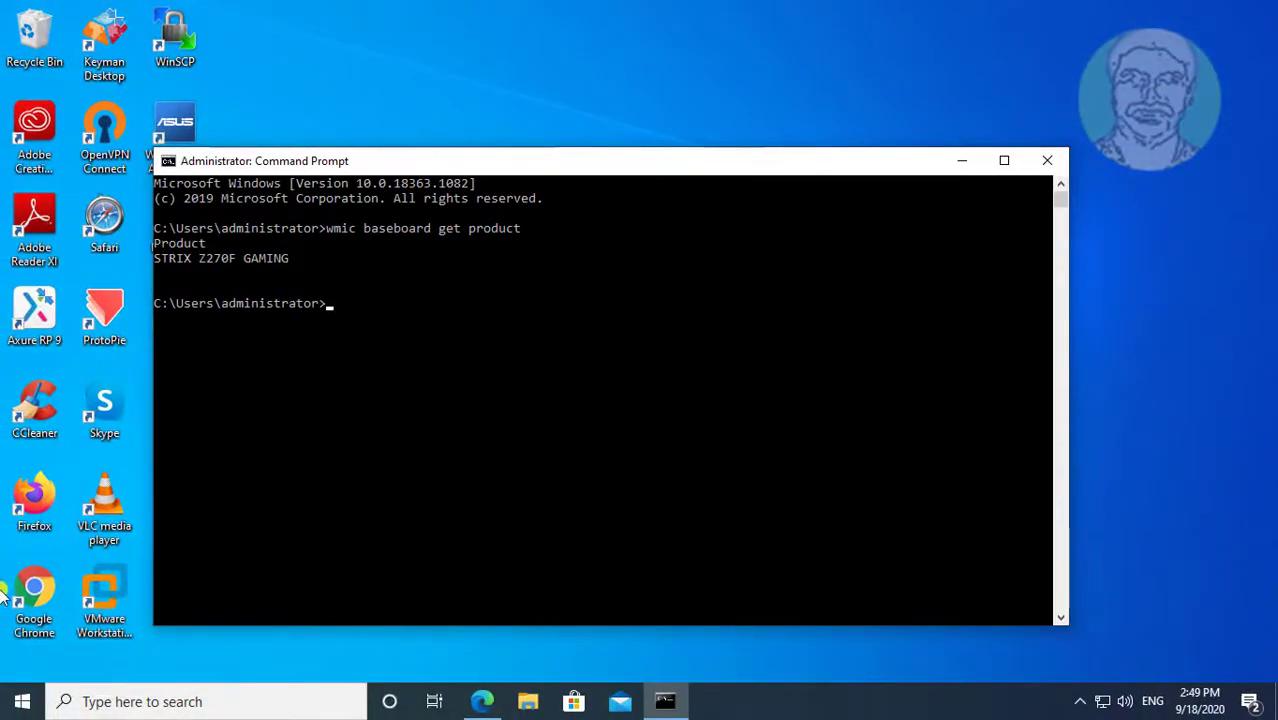
click(962, 160)
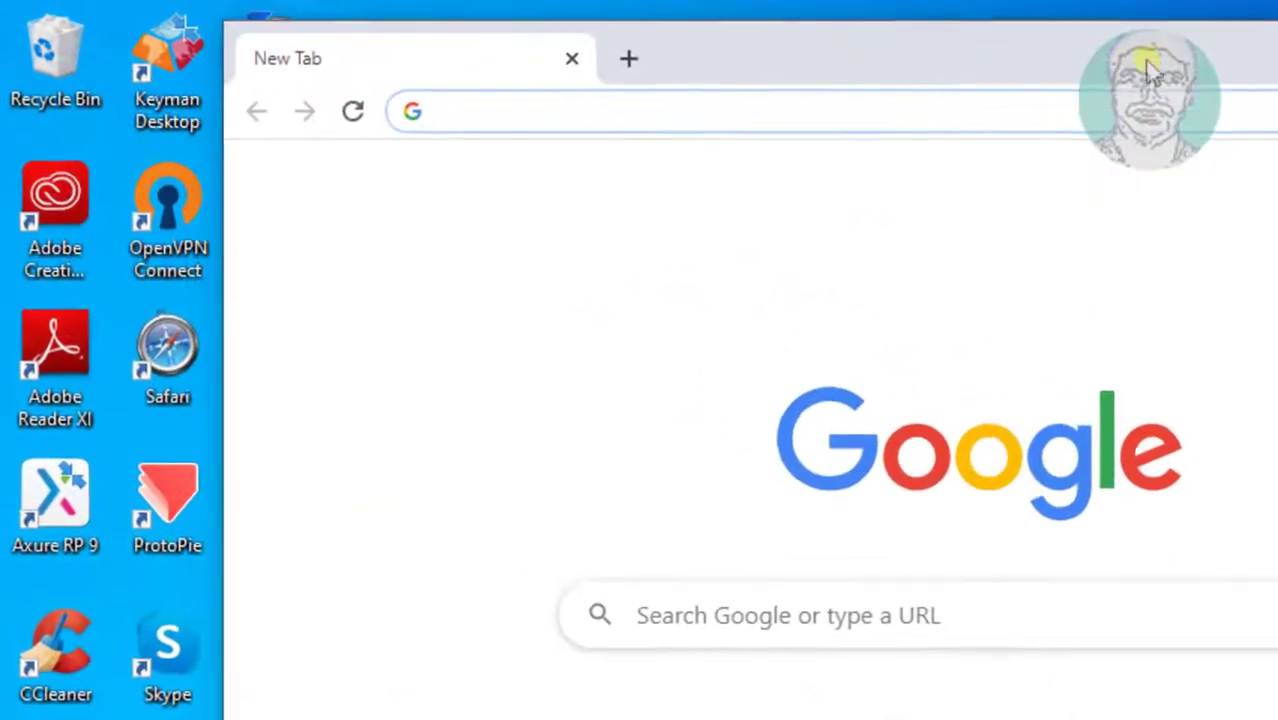
In Google Chrome, search Google for the copied motherboard name and refine the query to "STRIX Z270F GAMING drivers"
right_click(465, 117)
click(630, 365)
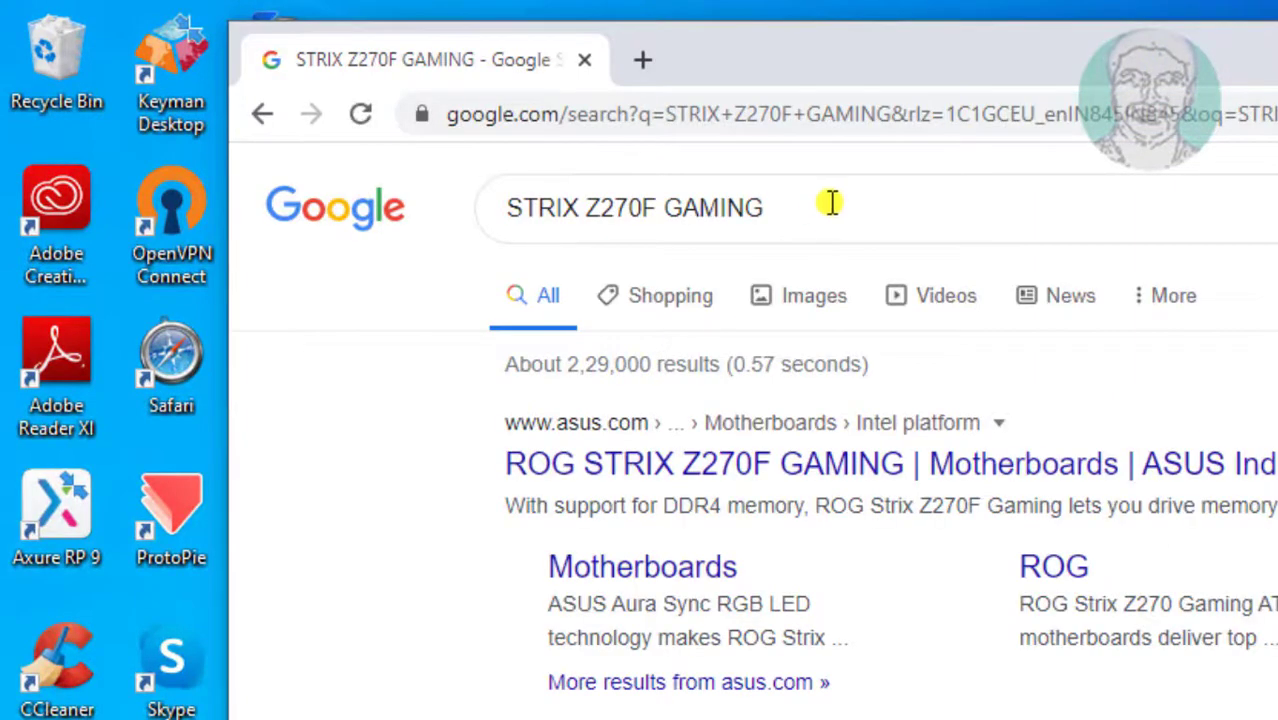
click(848, 200)
text(drive)
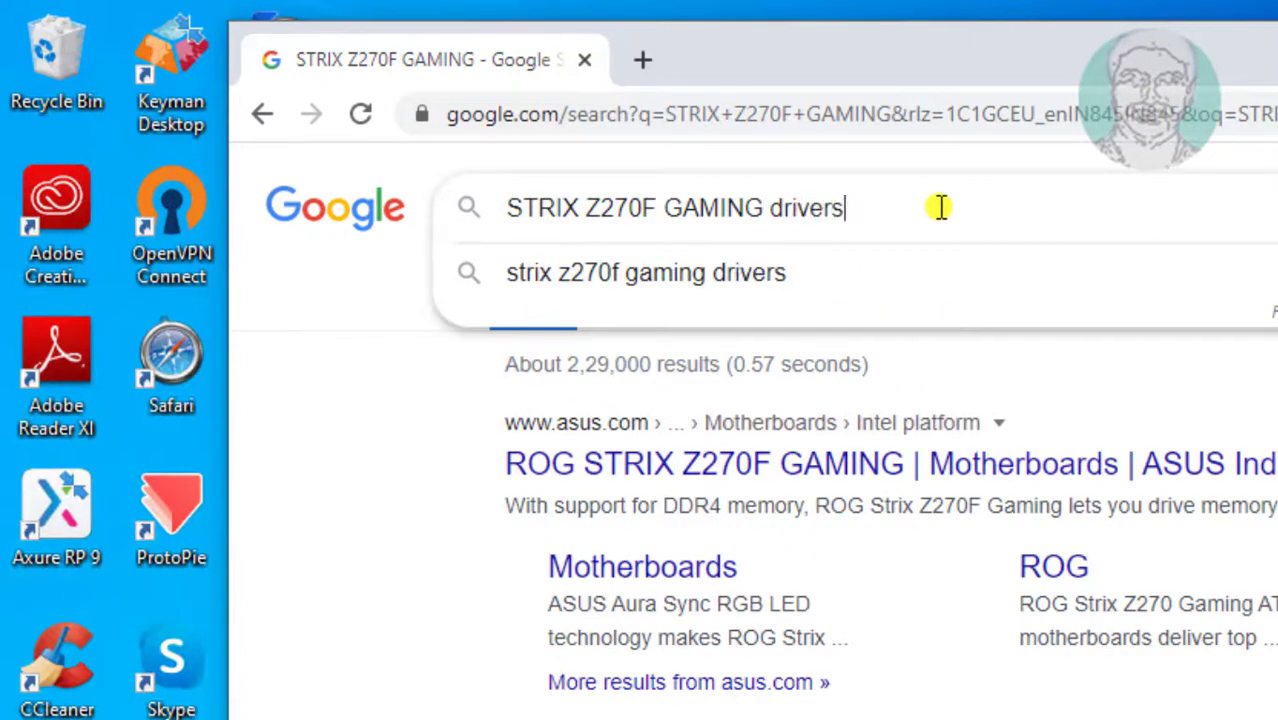
text(rs)
key(Return)
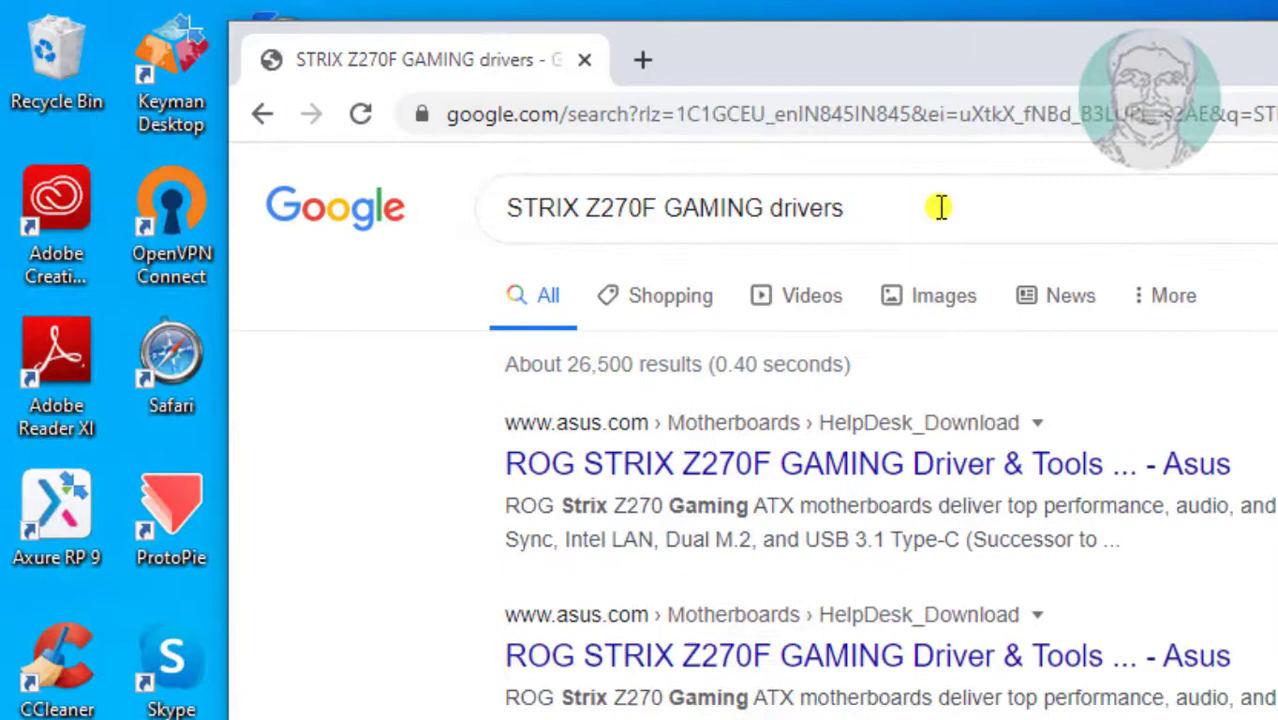
Open the first ASUS search result for ROG STRIX Z270F GAMING Driver & Tools and go to the operating system selection
click(889, 476)
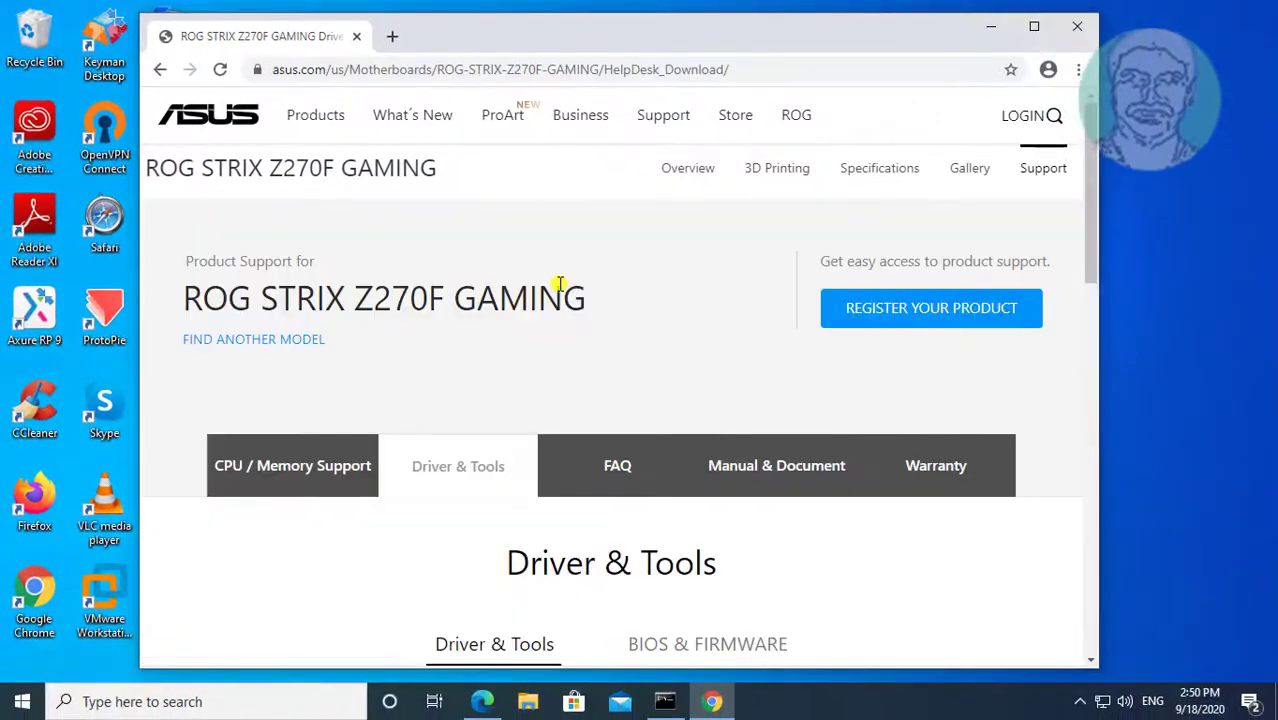
scroll(465, 480, down, 1)
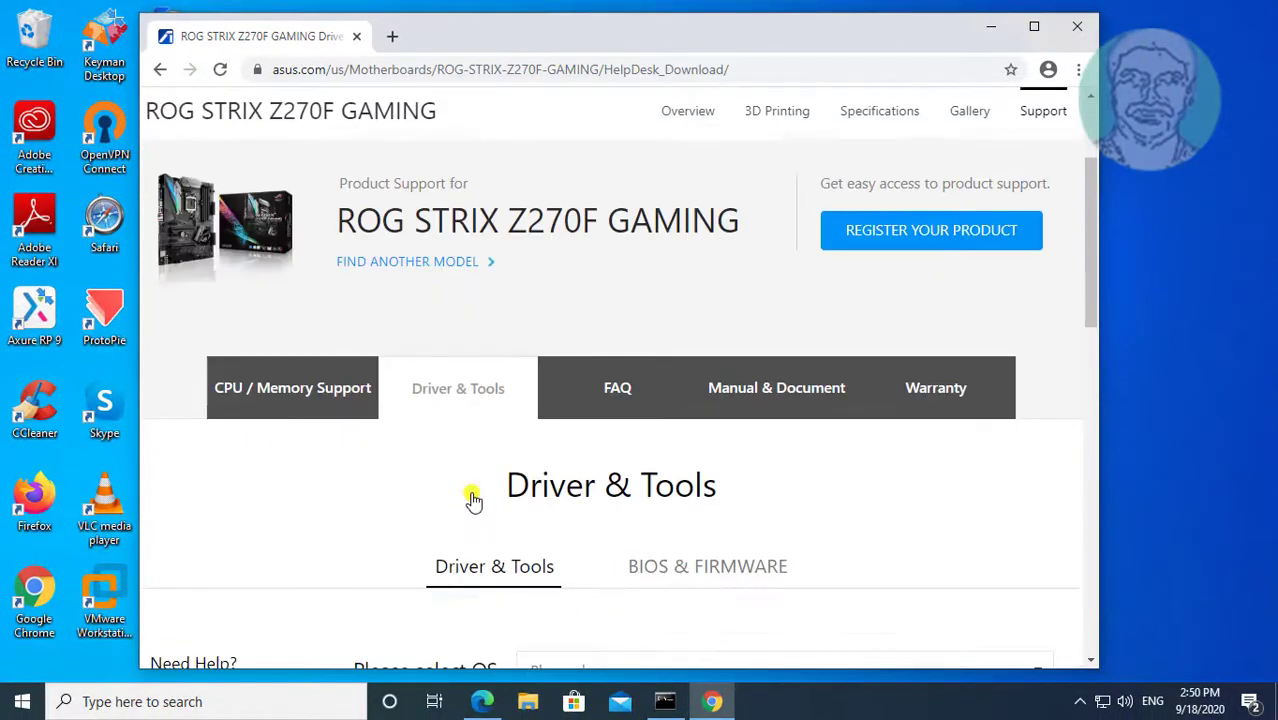
scroll(473, 494, down, 1)
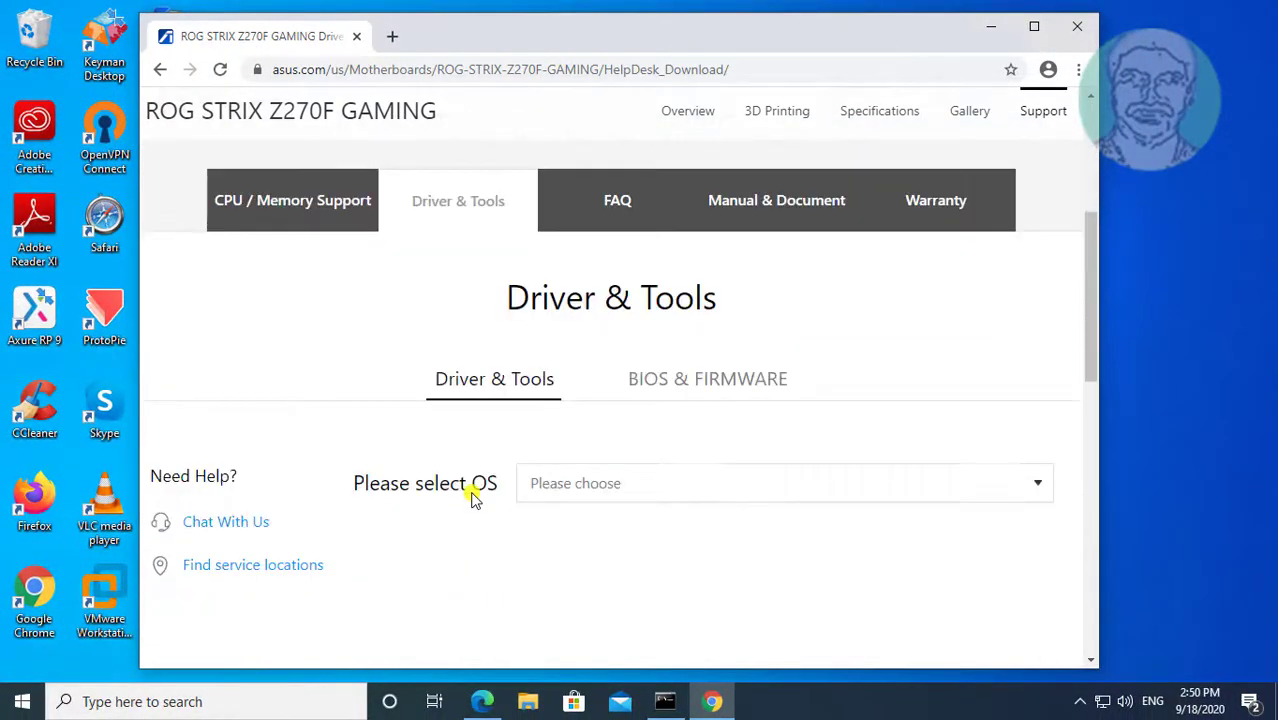
scroll(473, 491, down, 1)
Check the Windows edition and system type in This PC's properties from File Explorer and return to the driver page
click(528, 705)
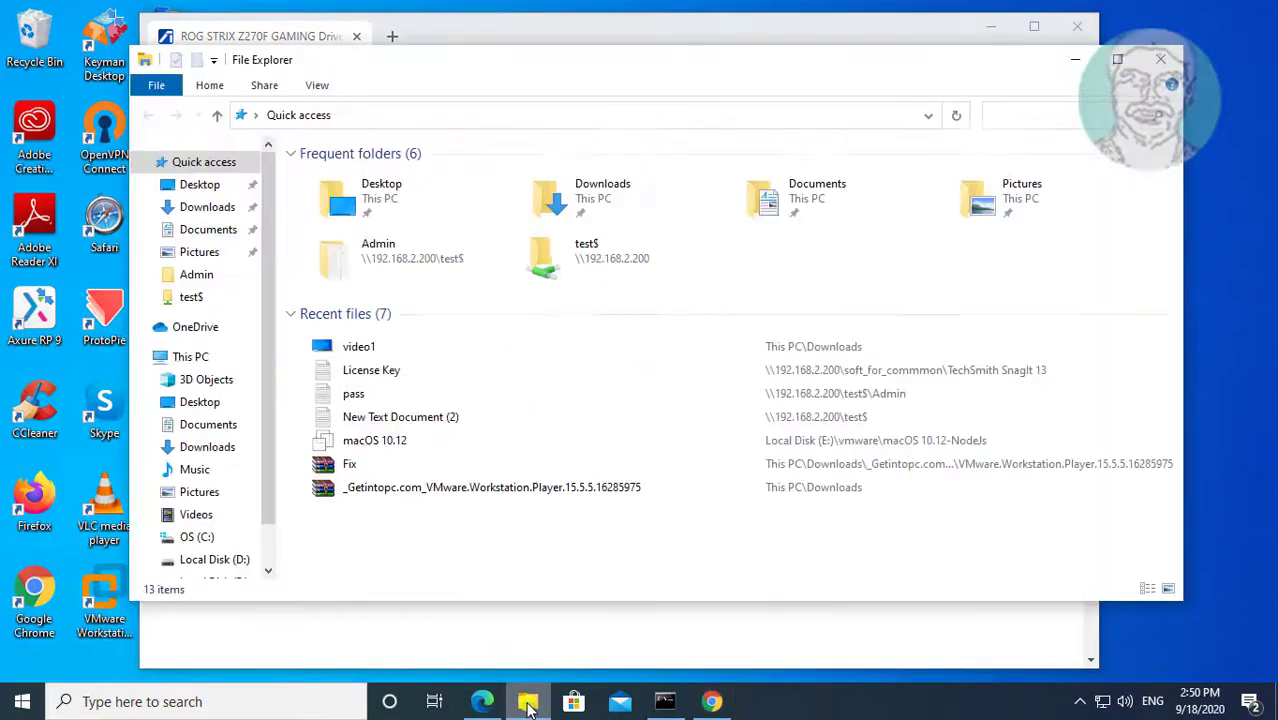
right_click(187, 360)
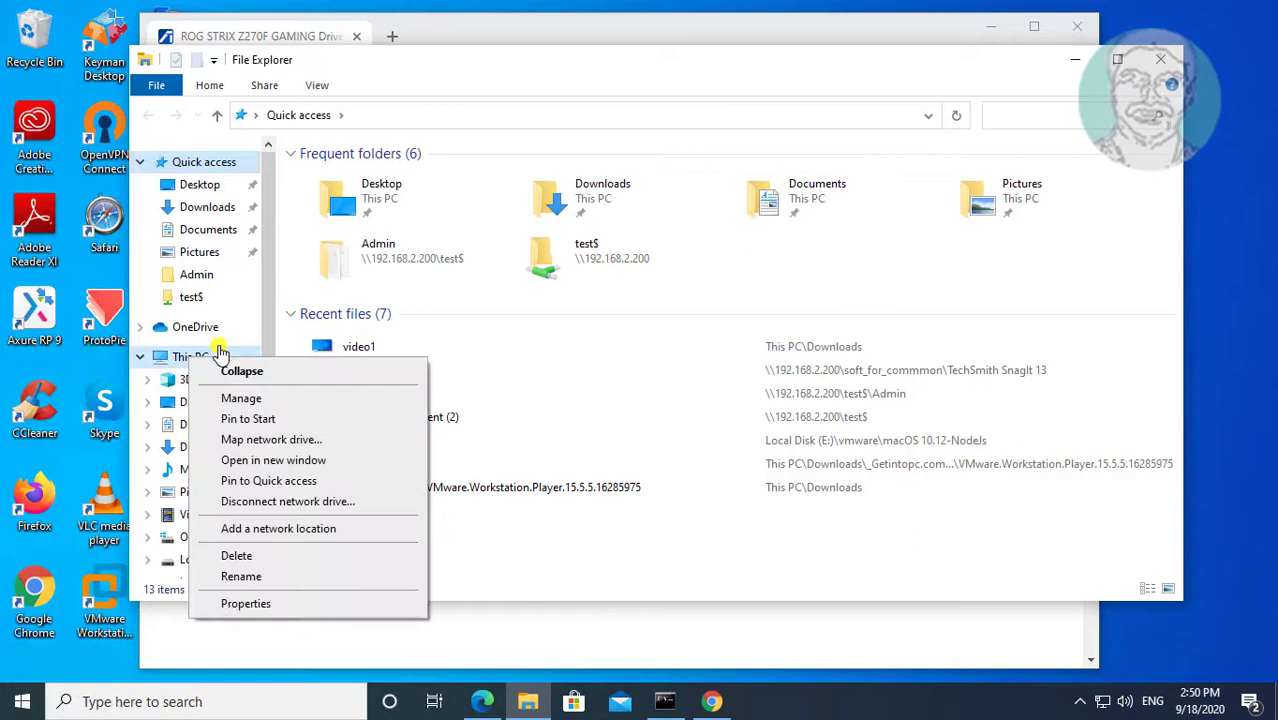
click(252, 605)
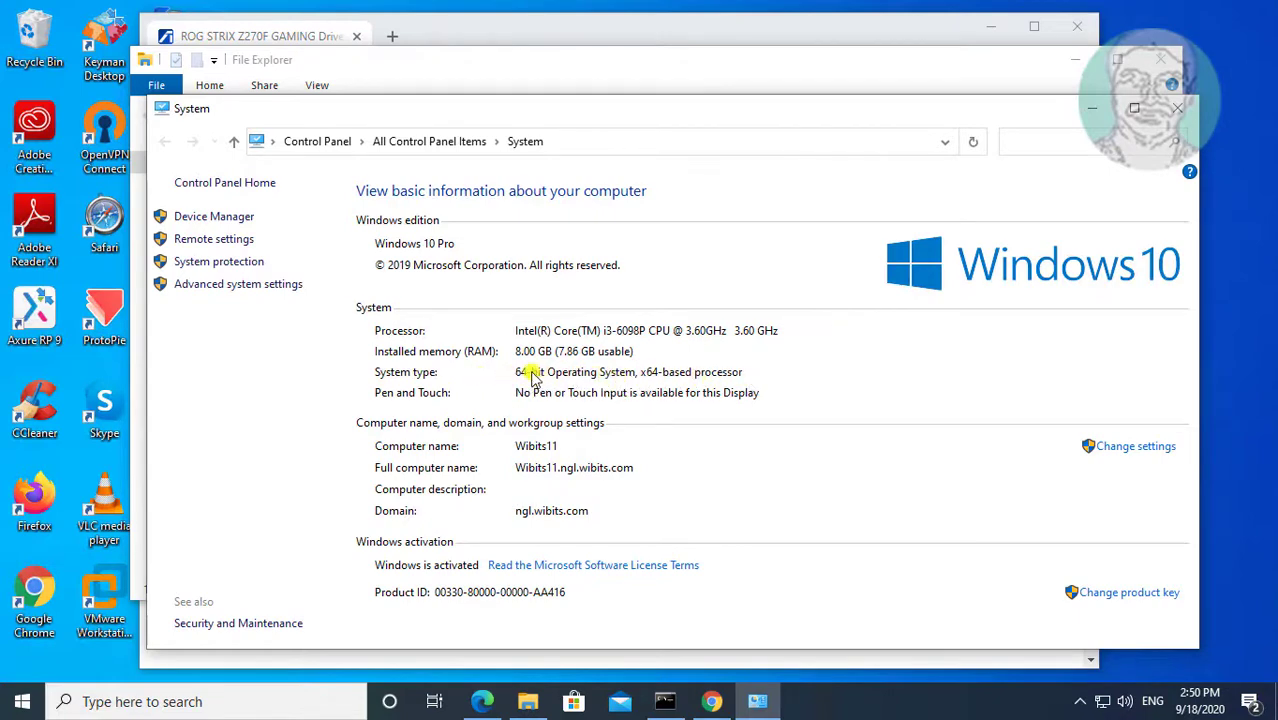
click(1182, 109)
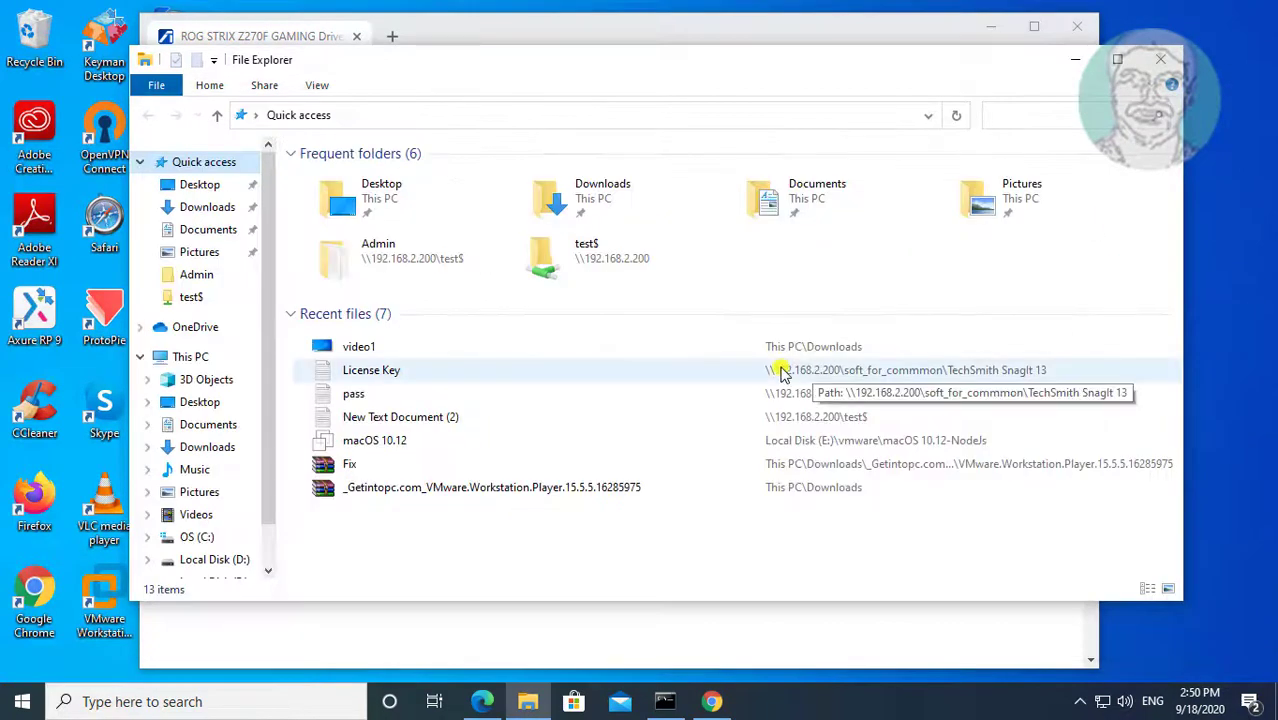
click(1076, 62)
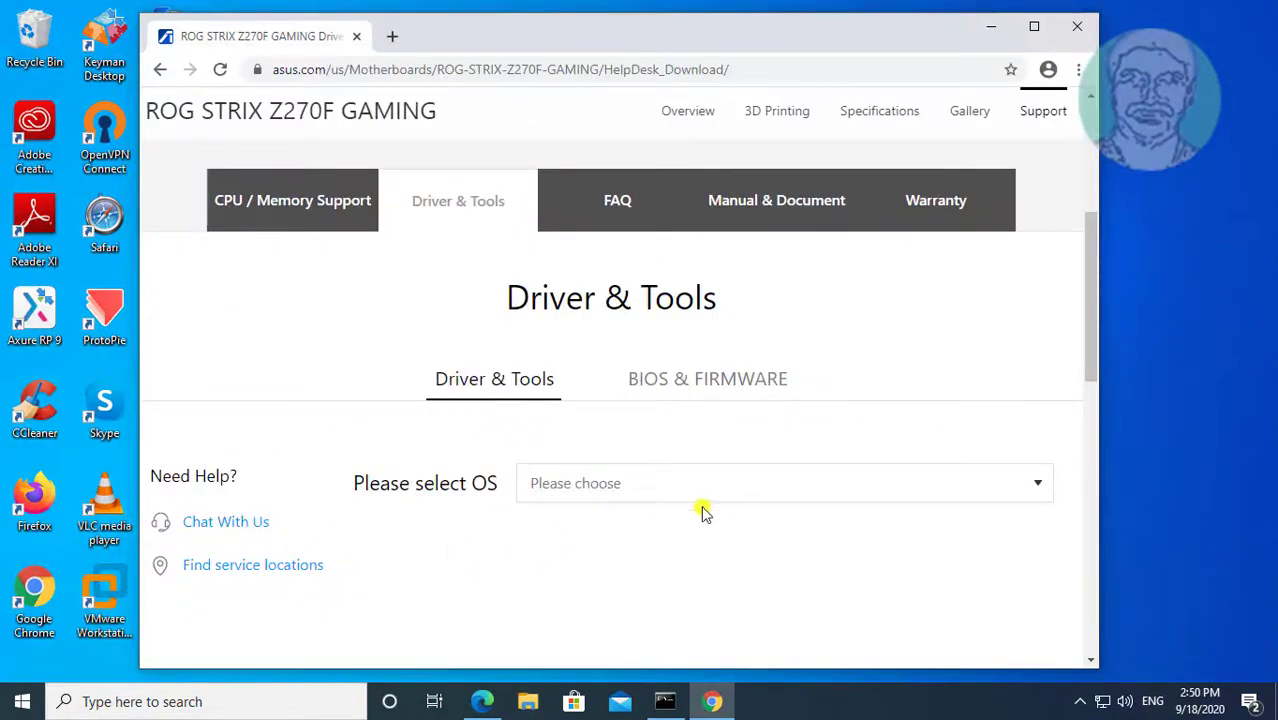
Select Windows 10 64-bit as the OS and download the Realtek Audio Driver V6.0.1.8273
click(1045, 486)
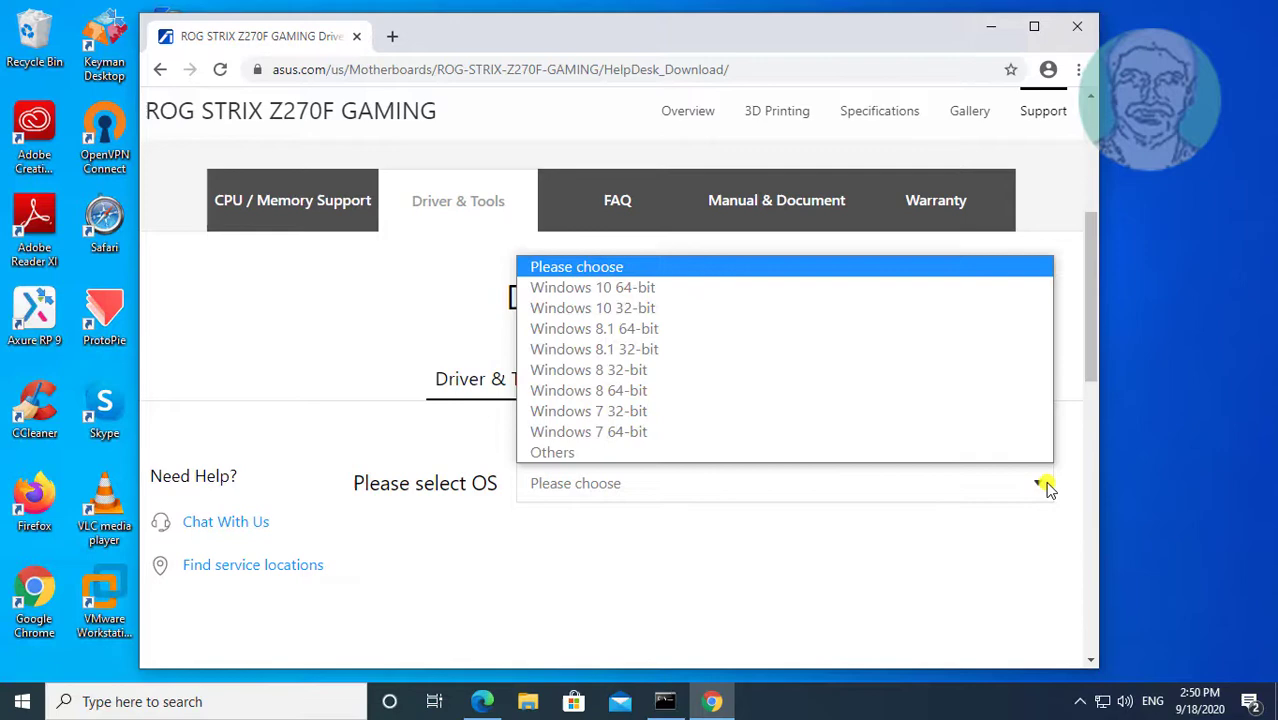
click(656, 289)
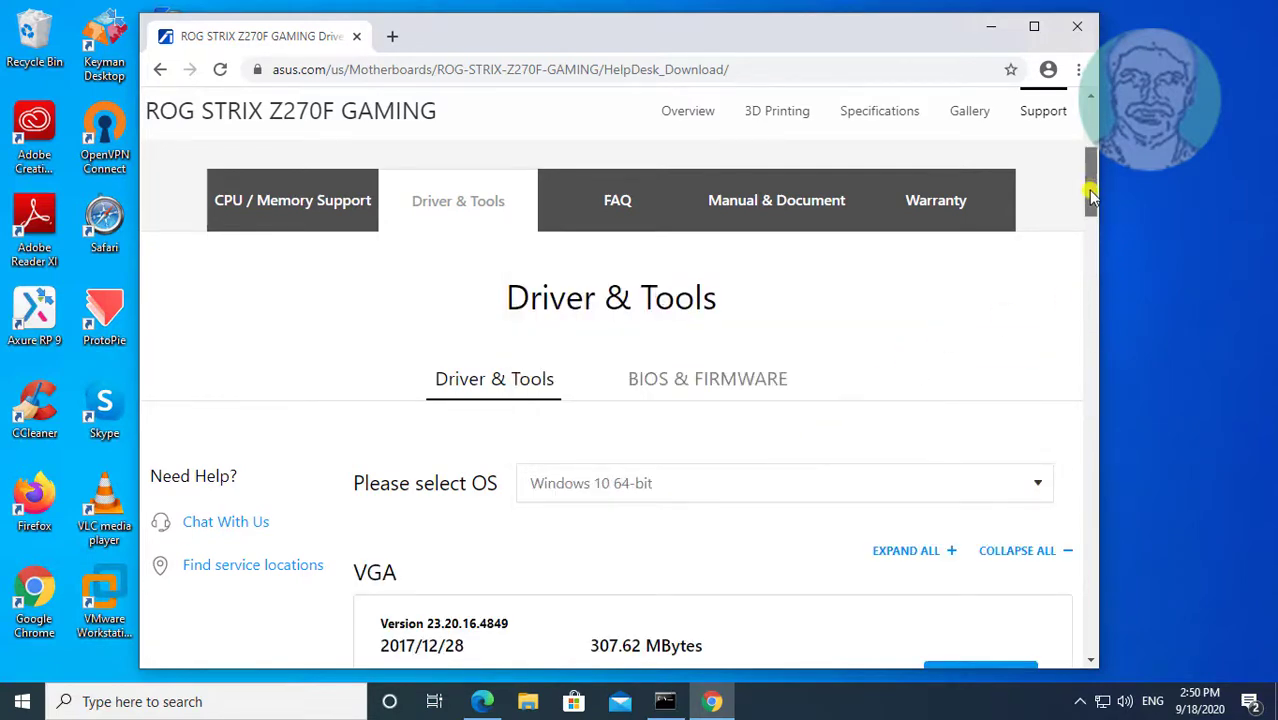
drag(1091, 197, 1095, 293)
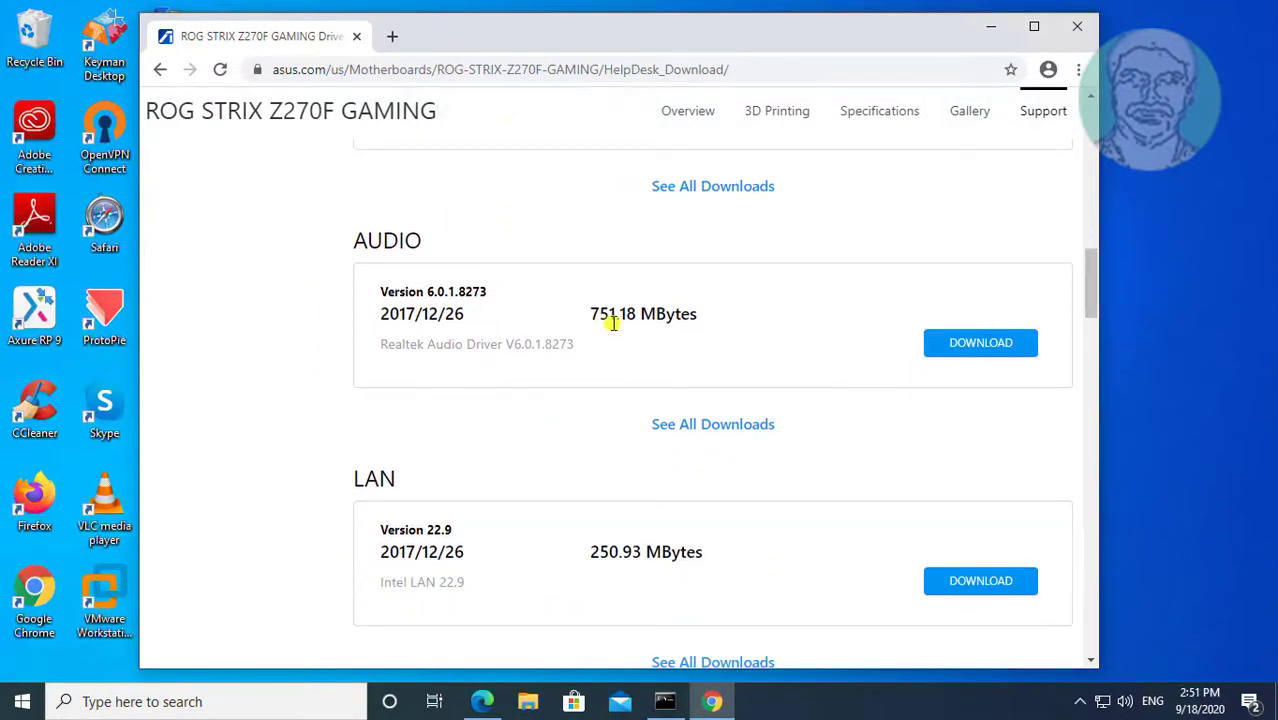
click(996, 344)
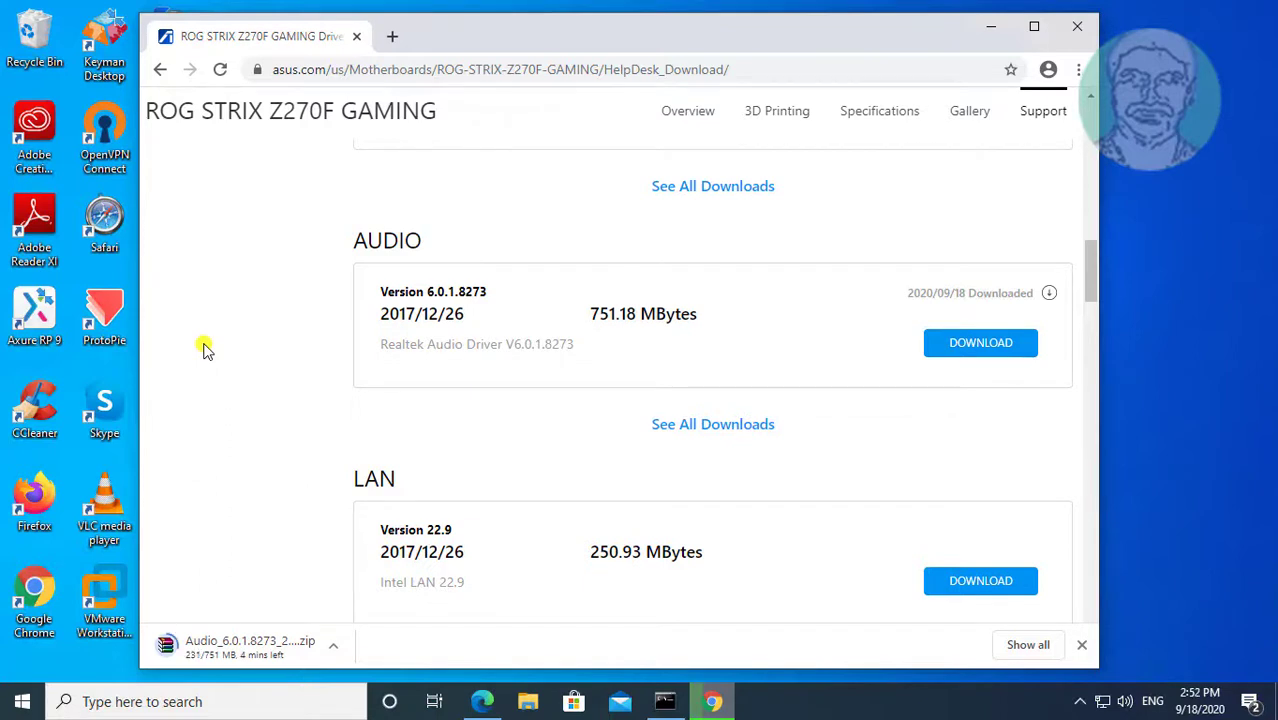
click(1213, 484)
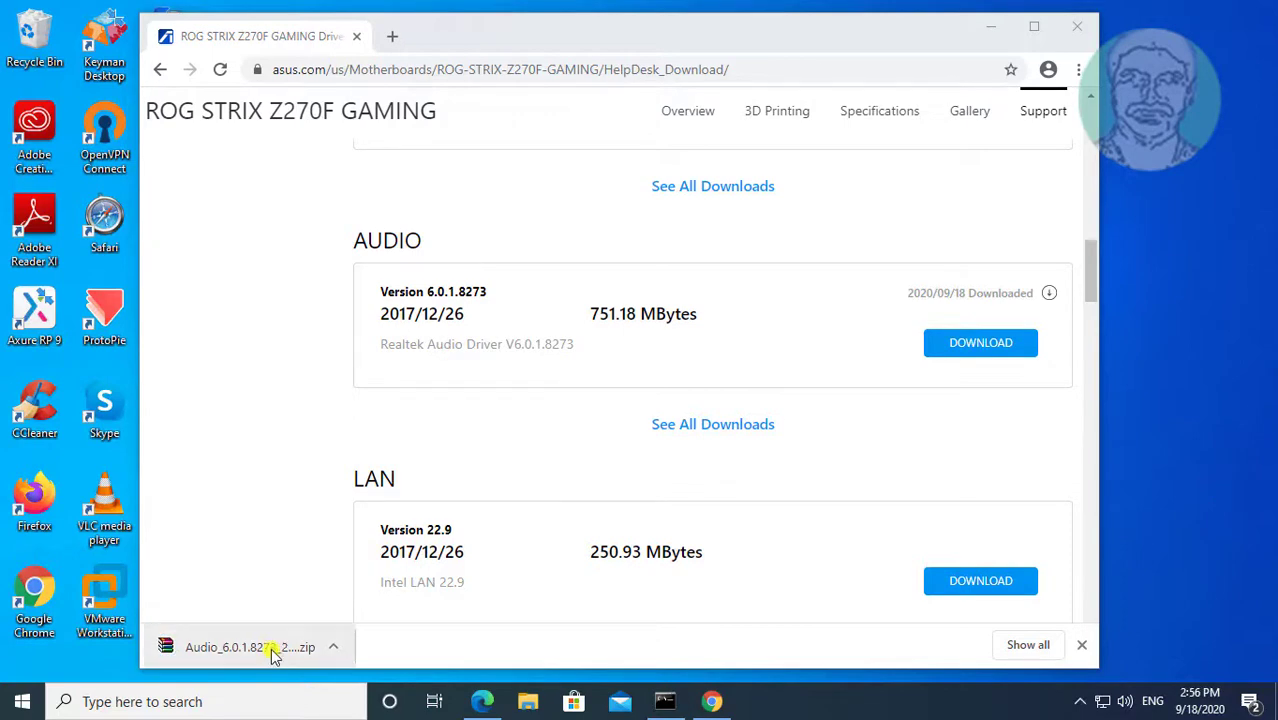
Show the downloaded audio driver archive in its folder and extract it to a folder named Audio_6.0.1.8273_20171225
click(334, 648)
click(391, 583)
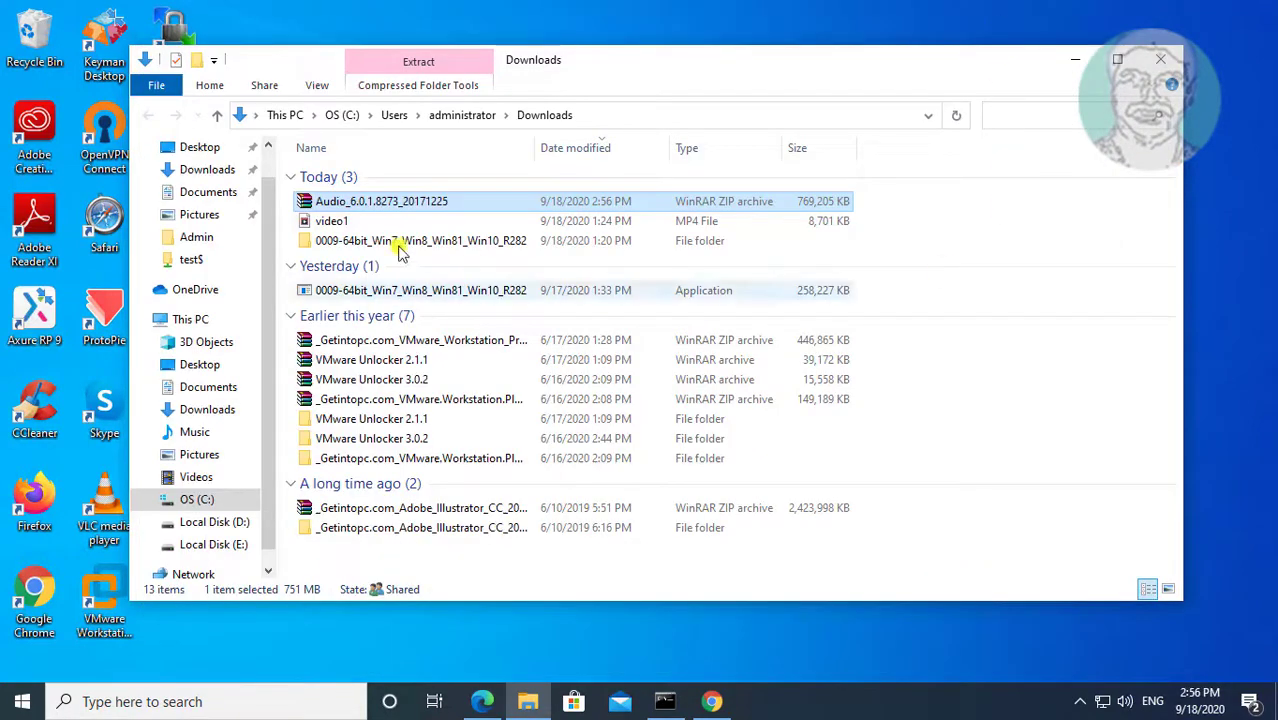
right_click(368, 203)
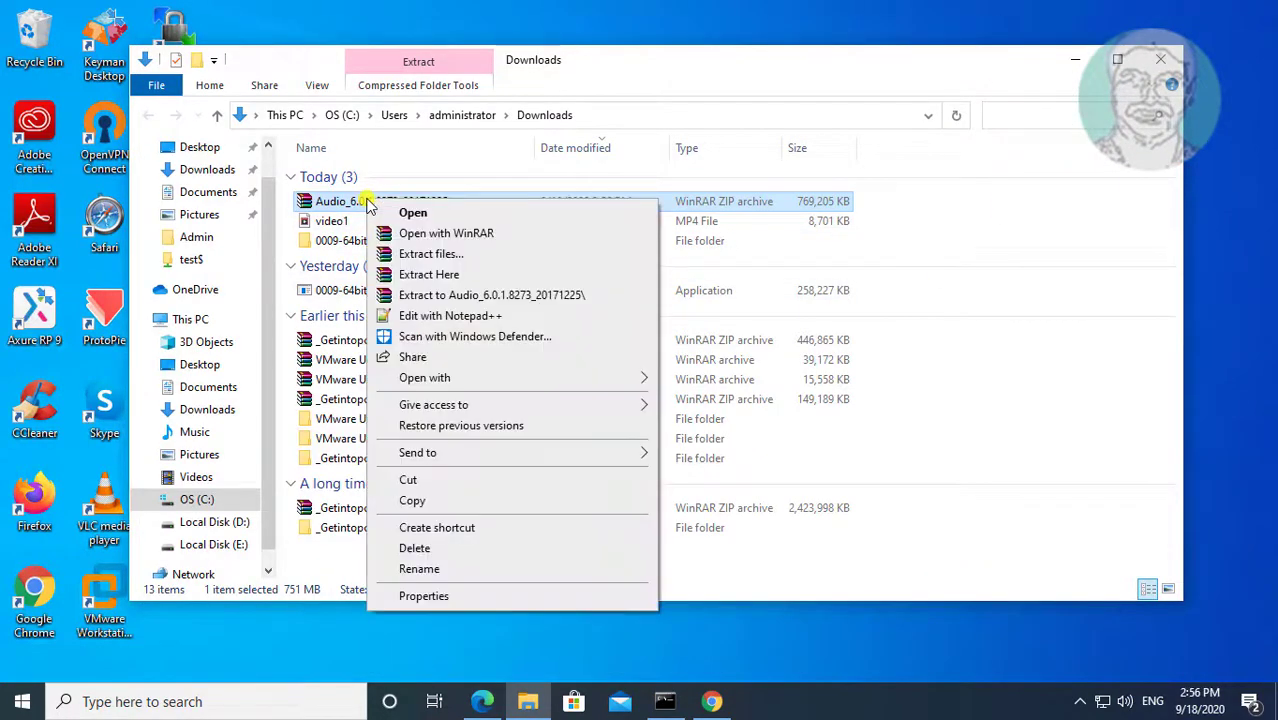
click(535, 296)
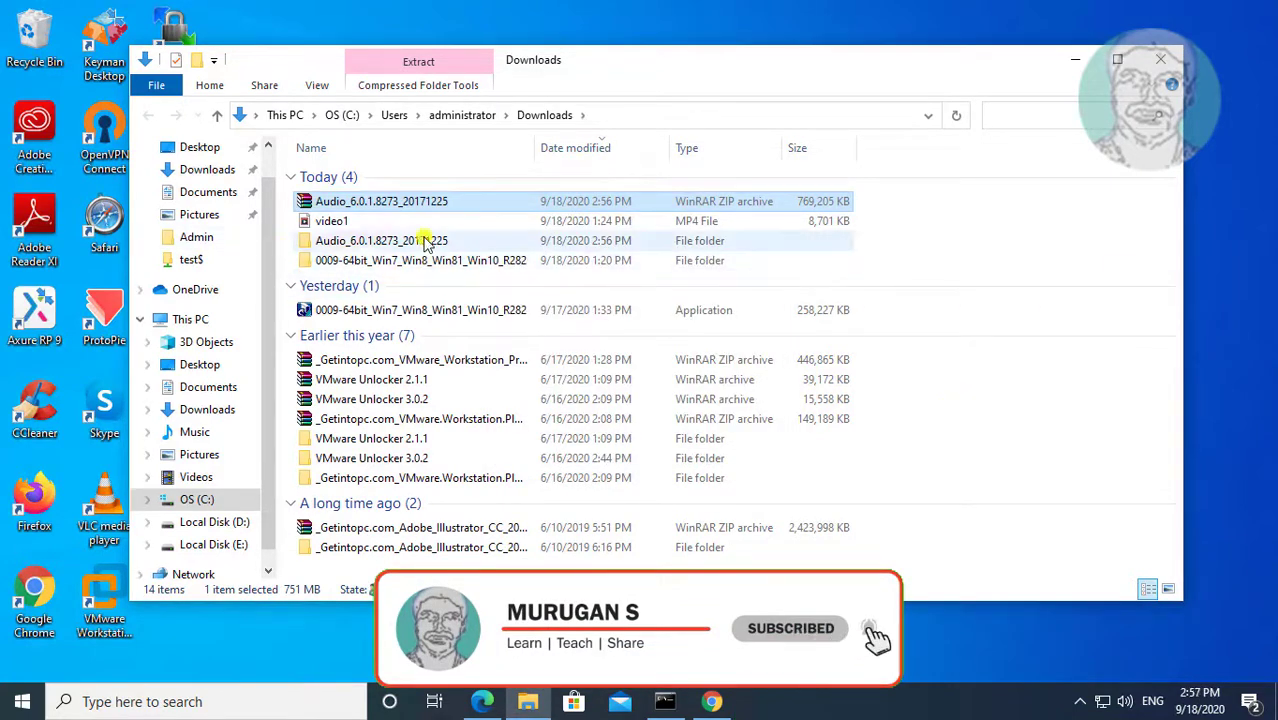
Launch the Setup application from the extracted Audio_6.0.1.8273_20171225 folder and allow it to run
double_click(393, 244)
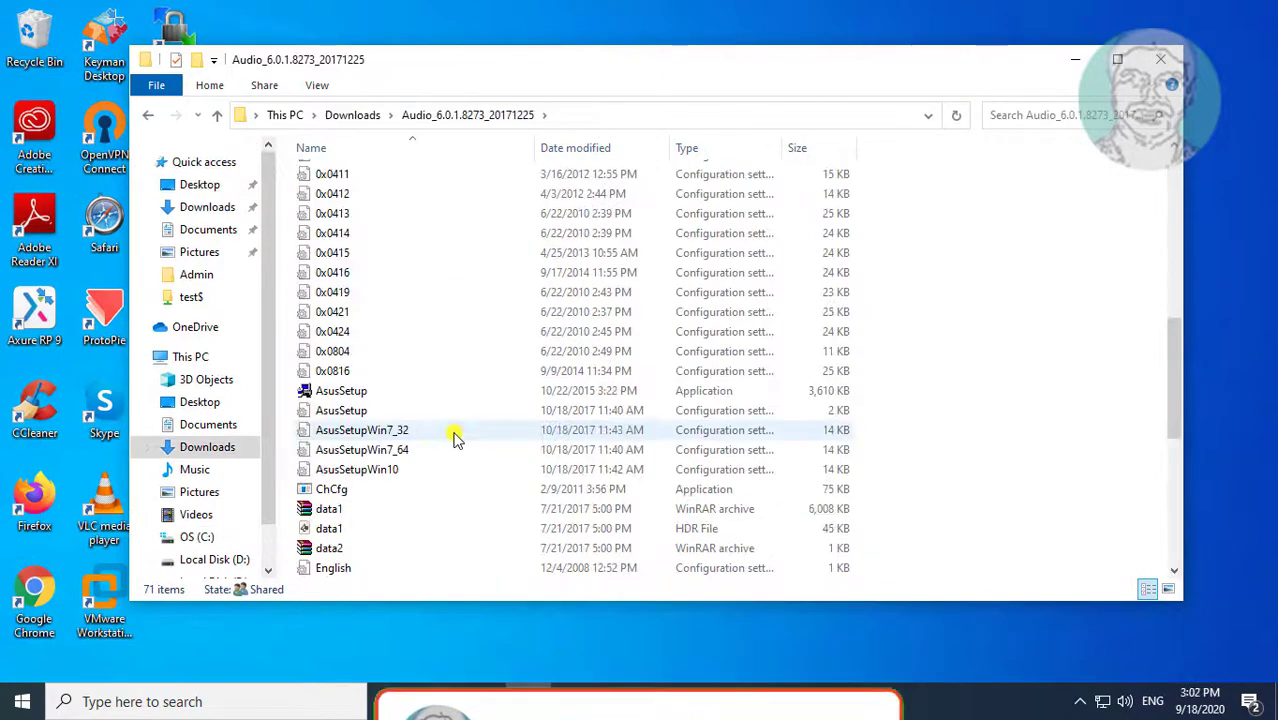
scroll(453, 440, down, 7)
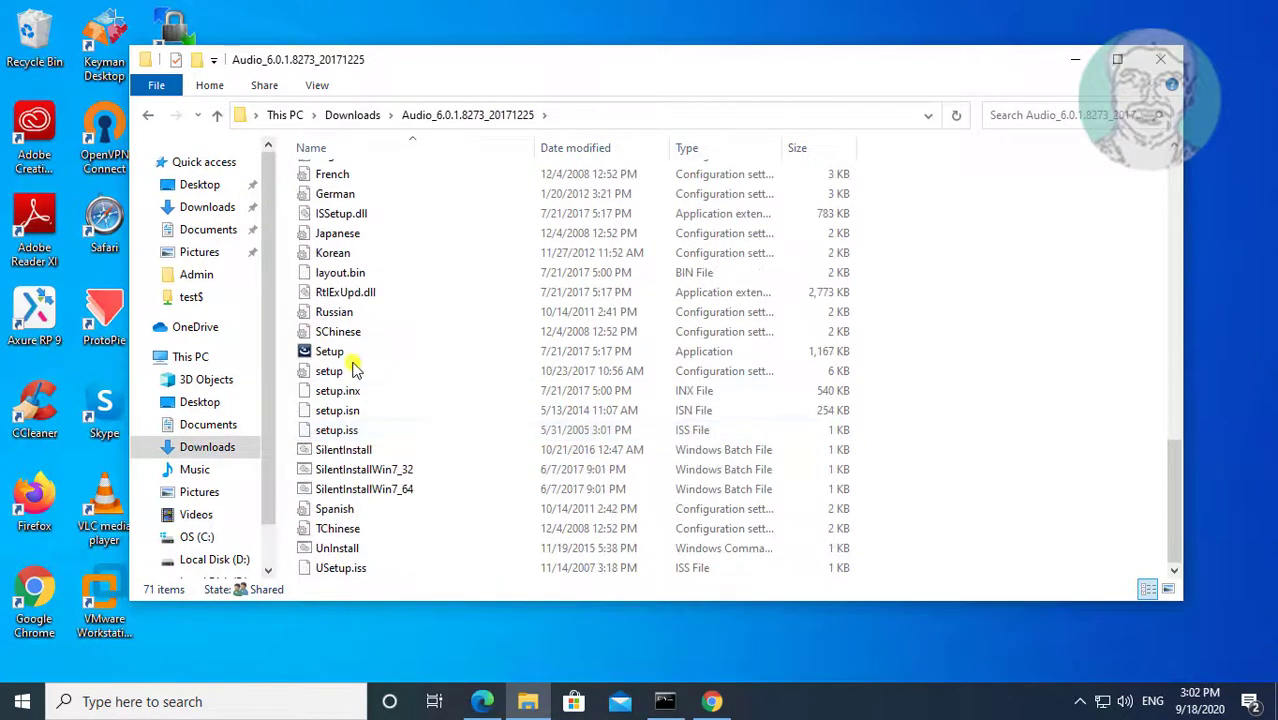
double_click(347, 354)
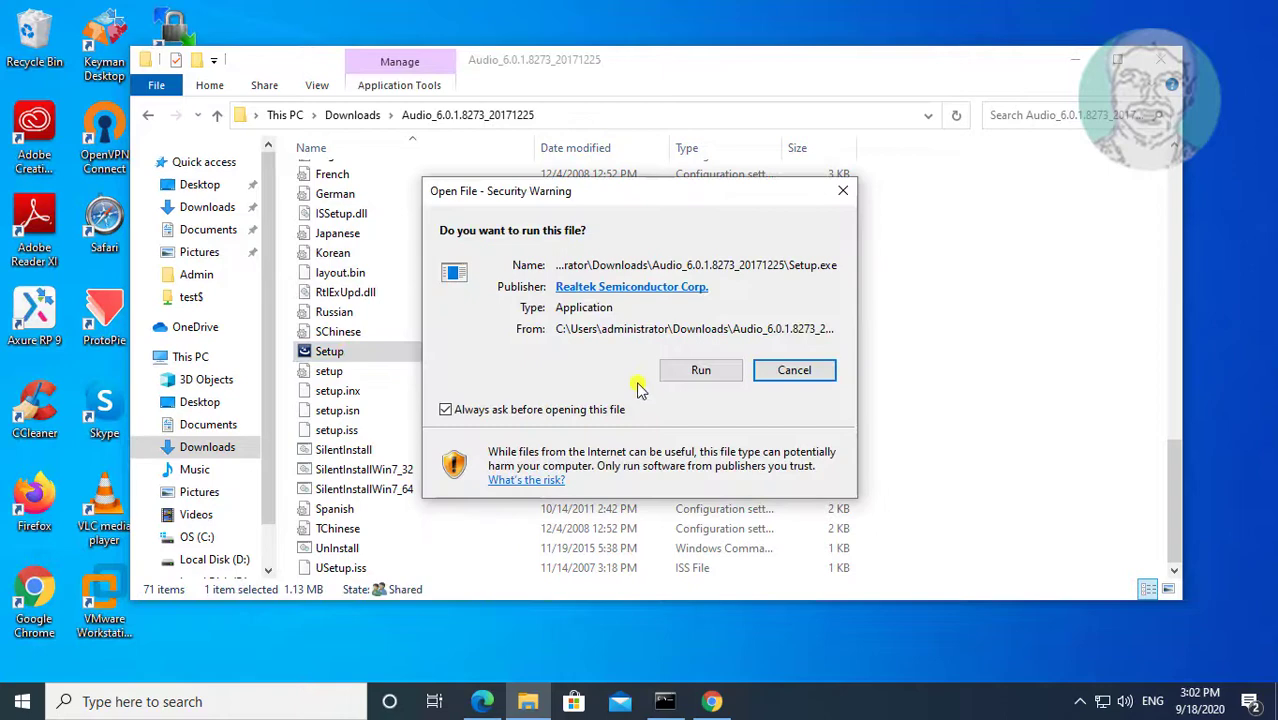
click(670, 372)
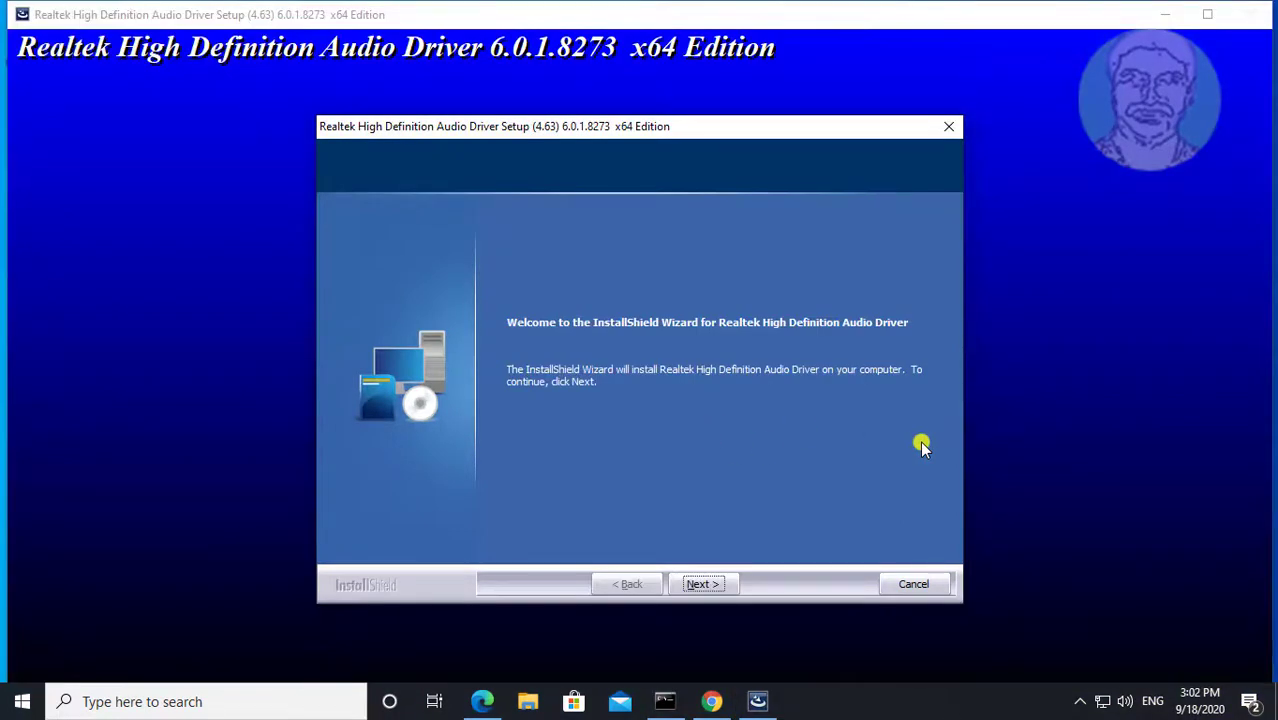
Install the Realtek High Definition Audio Driver and finish the wizard with the option to restart the computer now
click(703, 584)
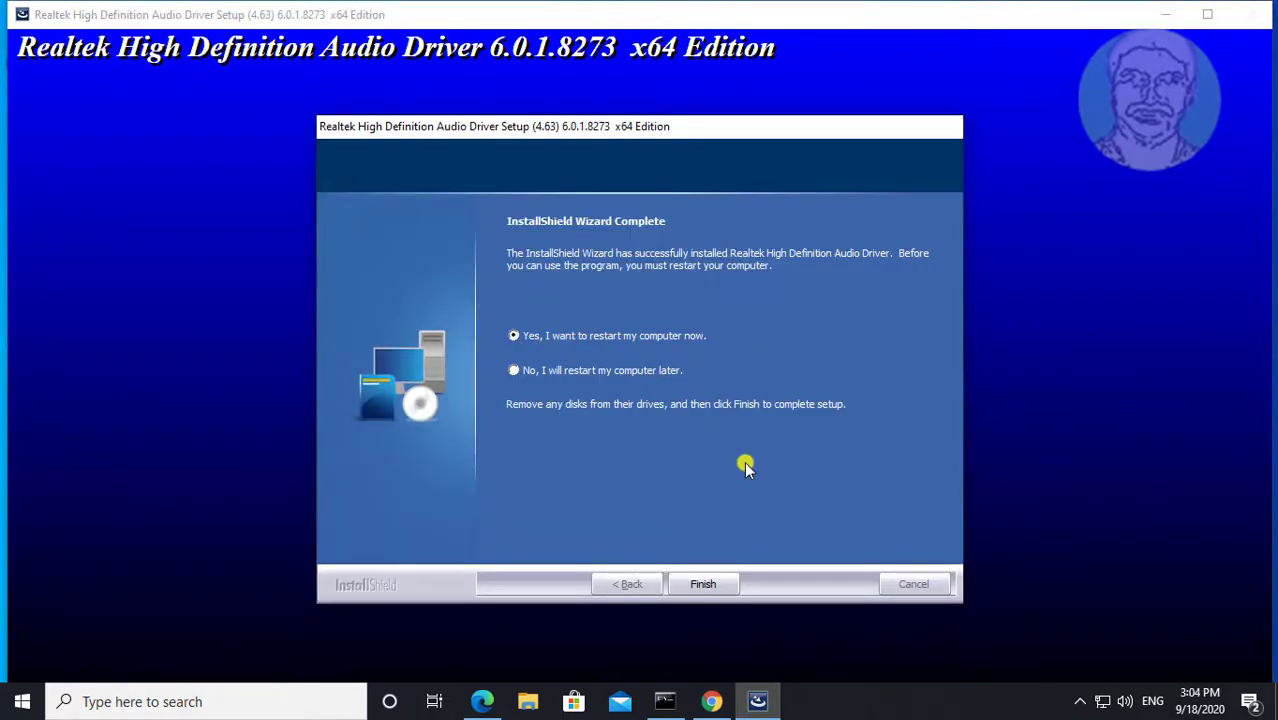
click(713, 586)
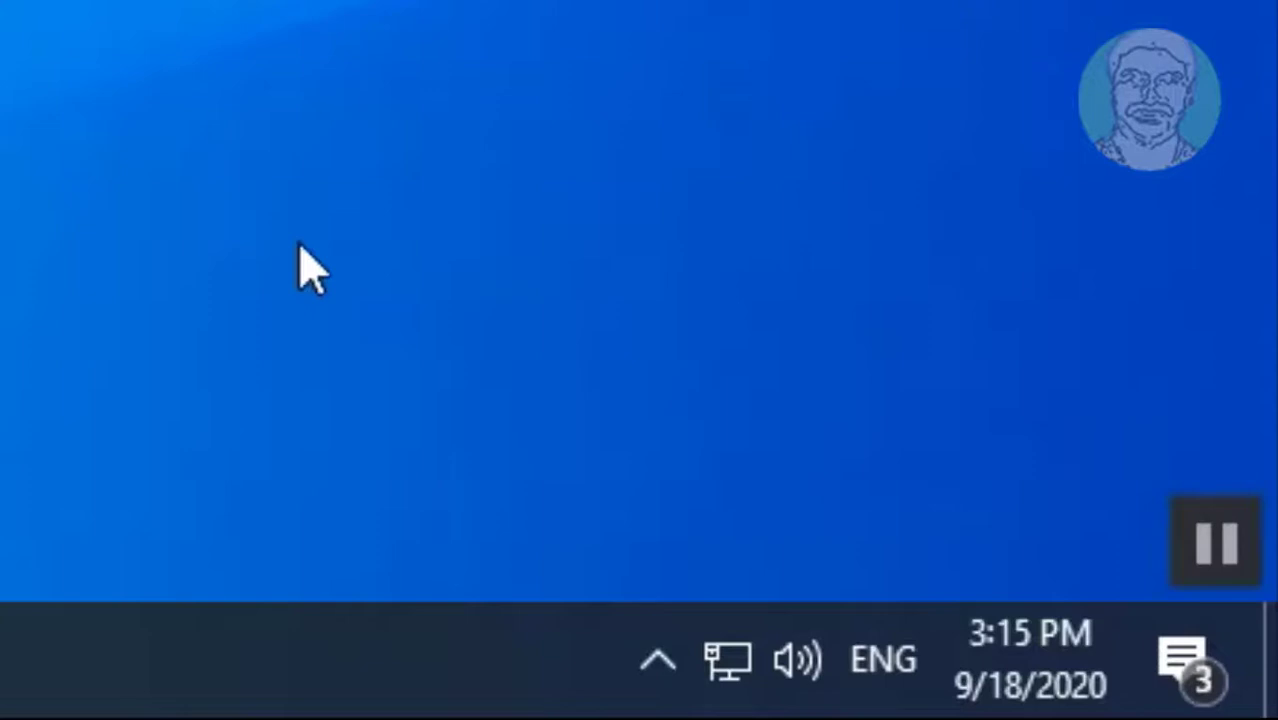
Show the hidden notification area icons to look for the Realtek audio icon
click(657, 663)
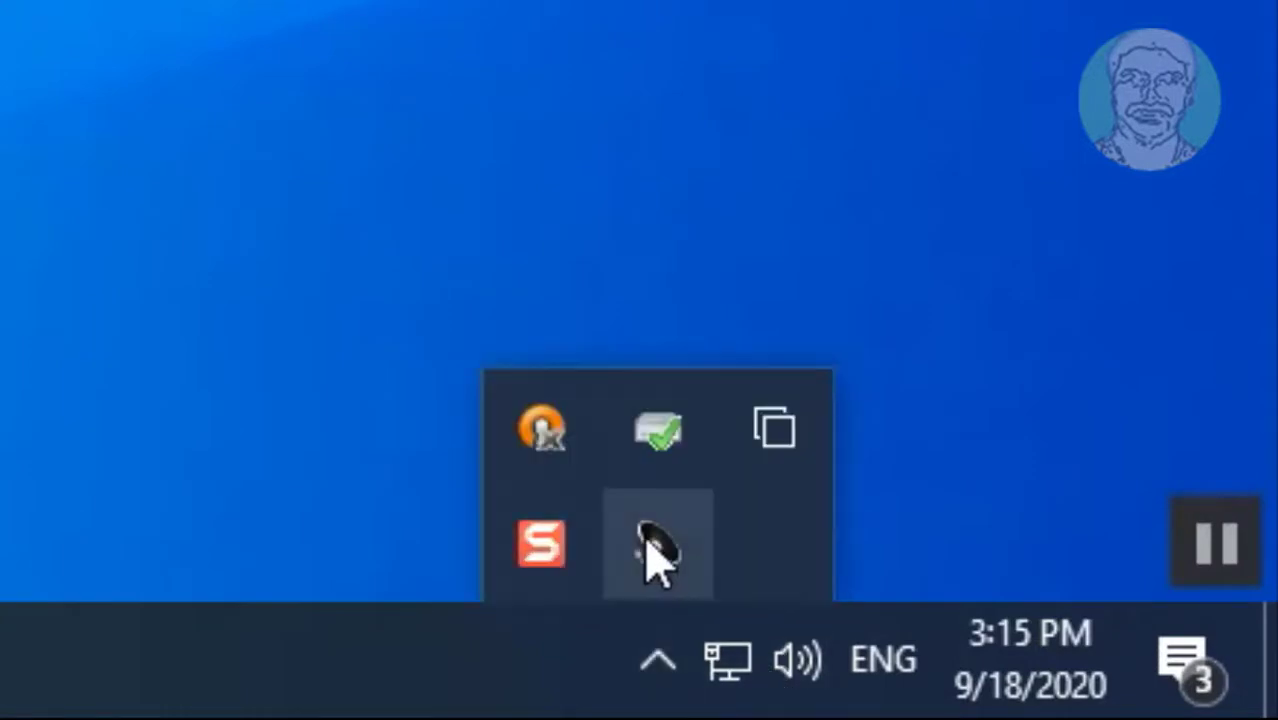